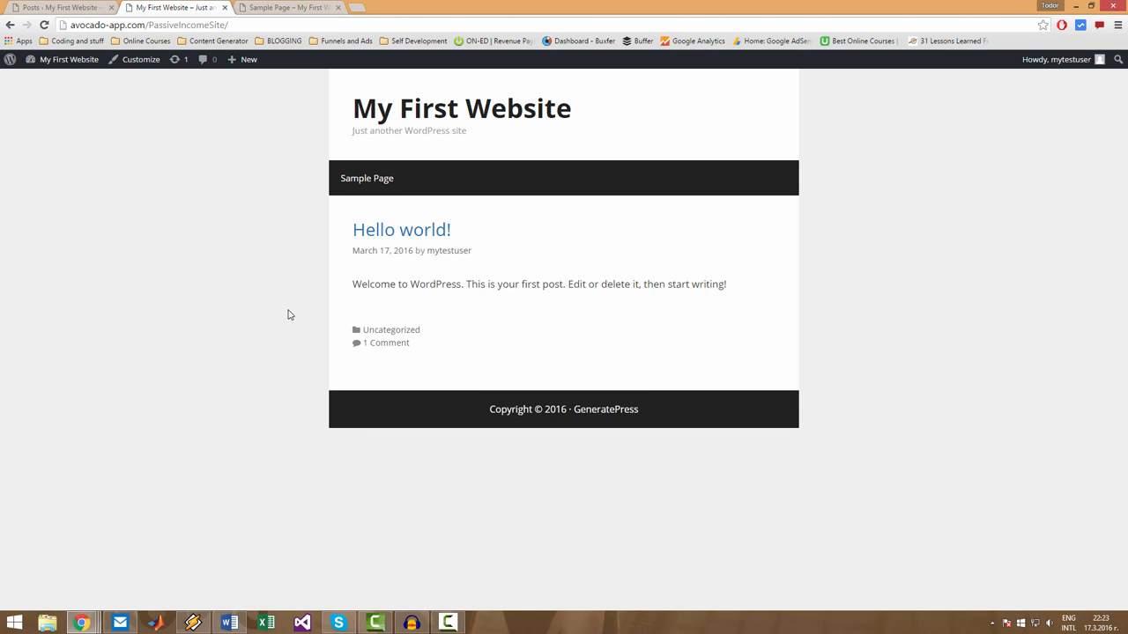
- Open the Sample Page in a separate tab and the Hello world! post, and compare their headings and content
middle_click(361, 183)
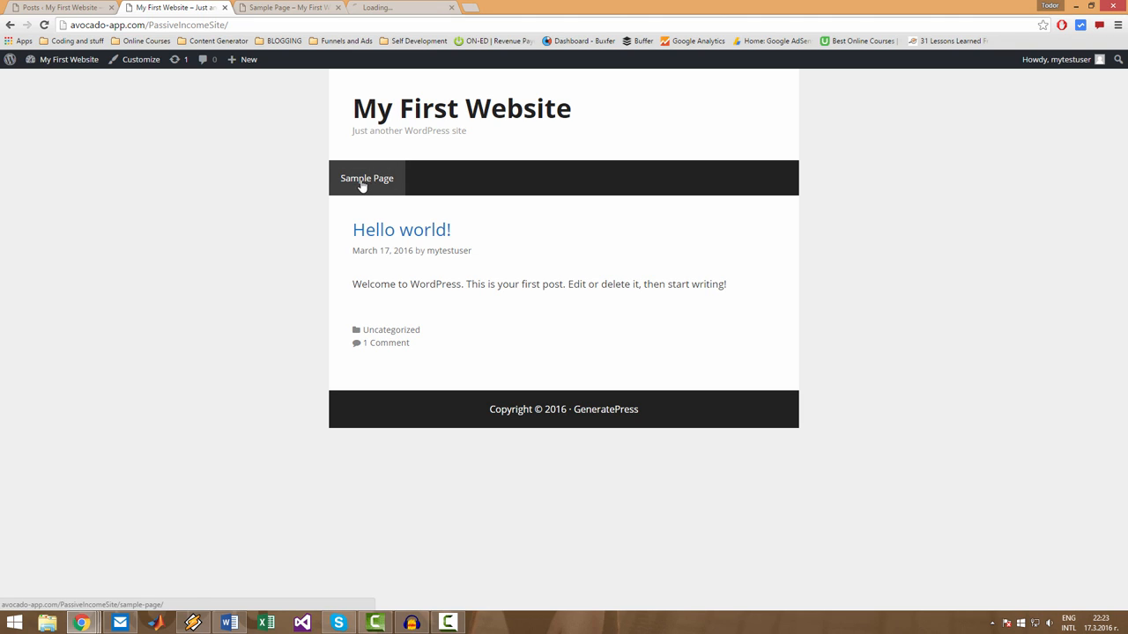
click(401, 233)
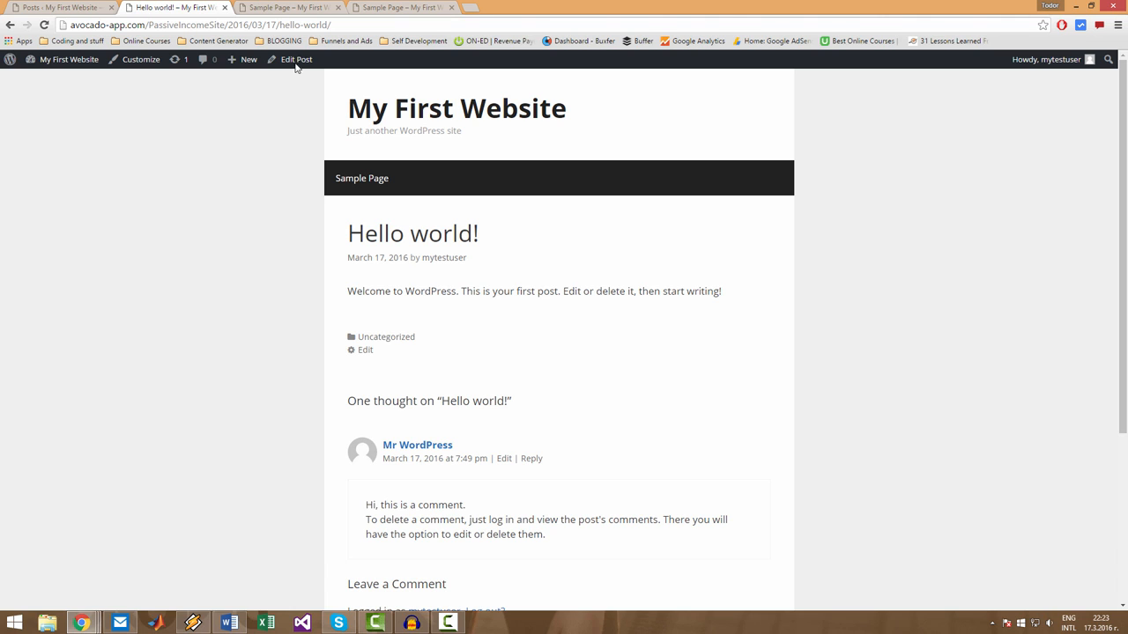
click(298, 7)
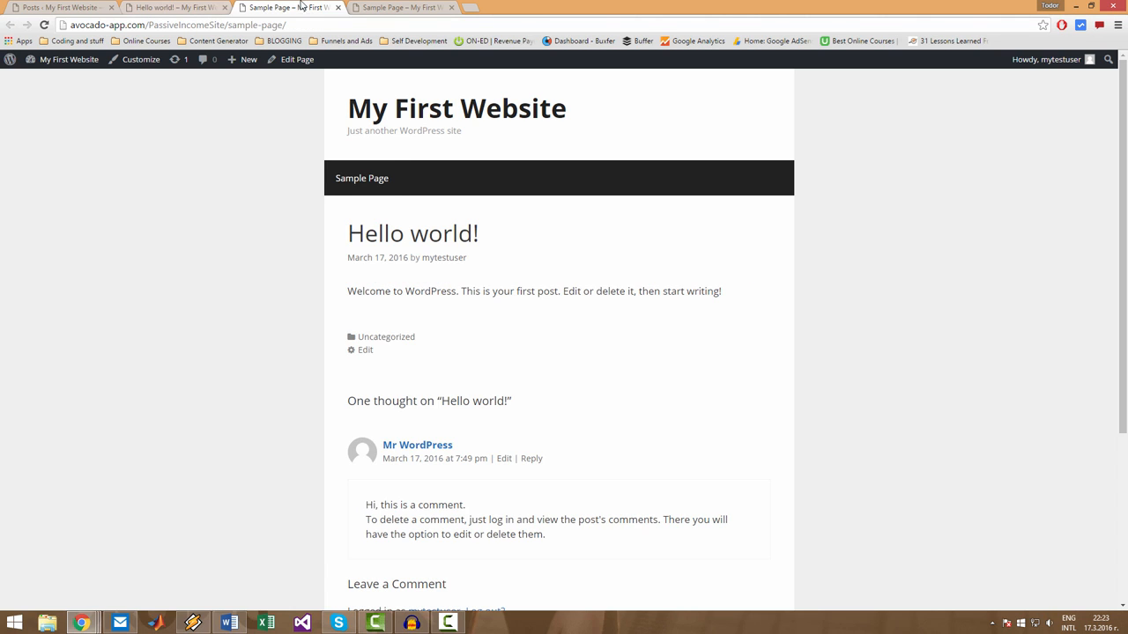
click(214, 9)
click(269, 6)
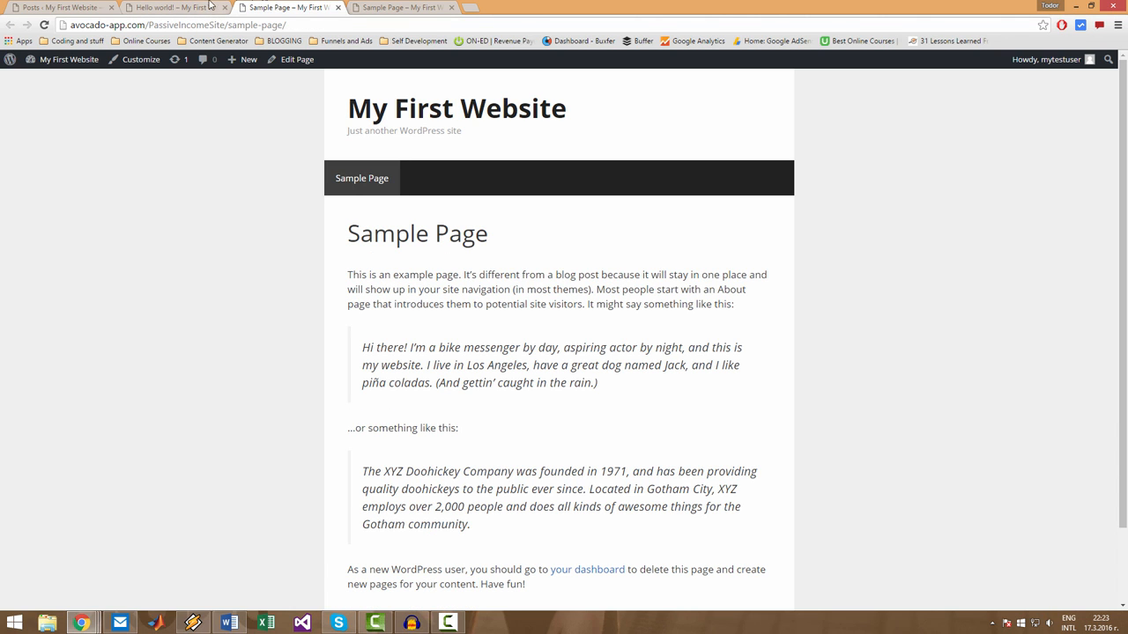
click(190, 5)
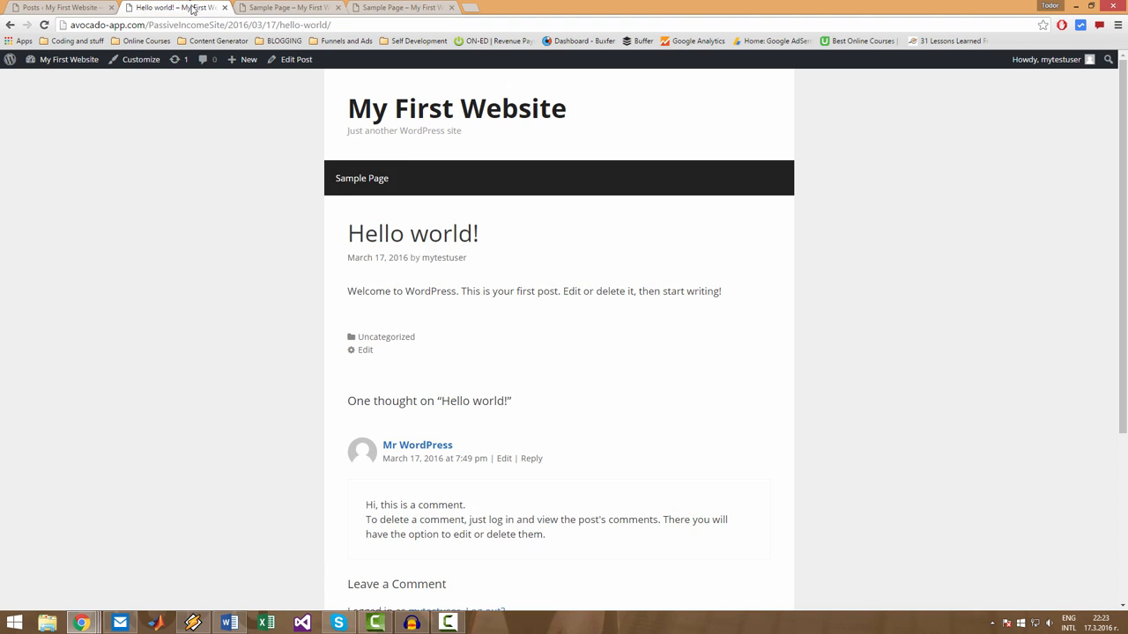
click(275, 7)
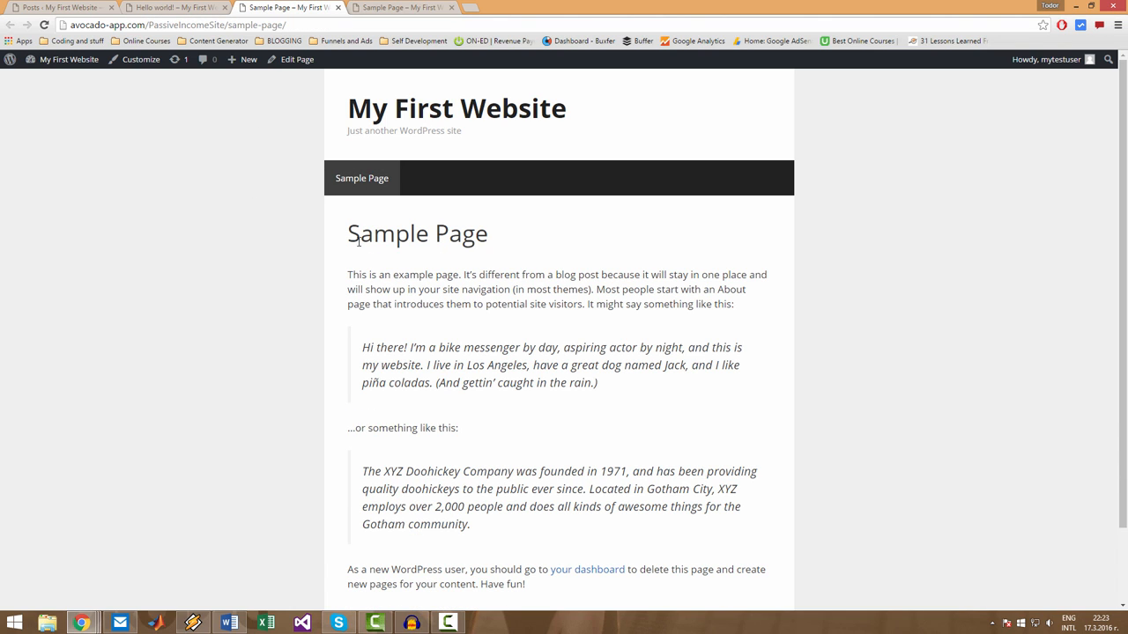
drag(348, 259, 479, 249)
click(479, 251)
click(201, 5)
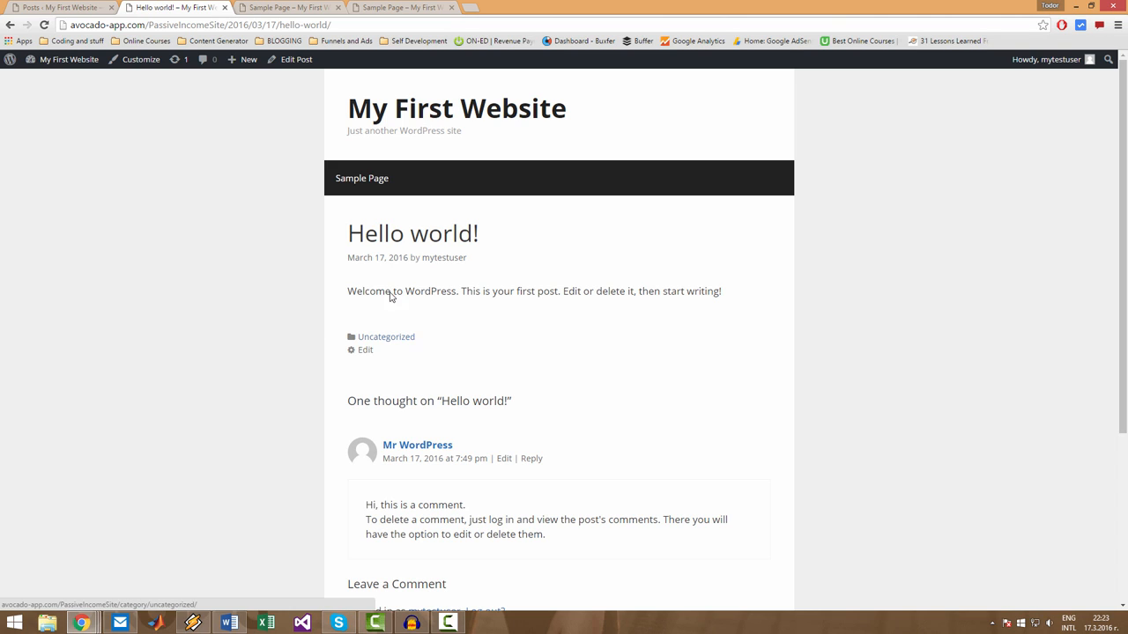
- Compare the end of the Sample Page with the comment section of the Hello world! post
key(ctrl+Tab)
scroll(295, 397, down, 1)
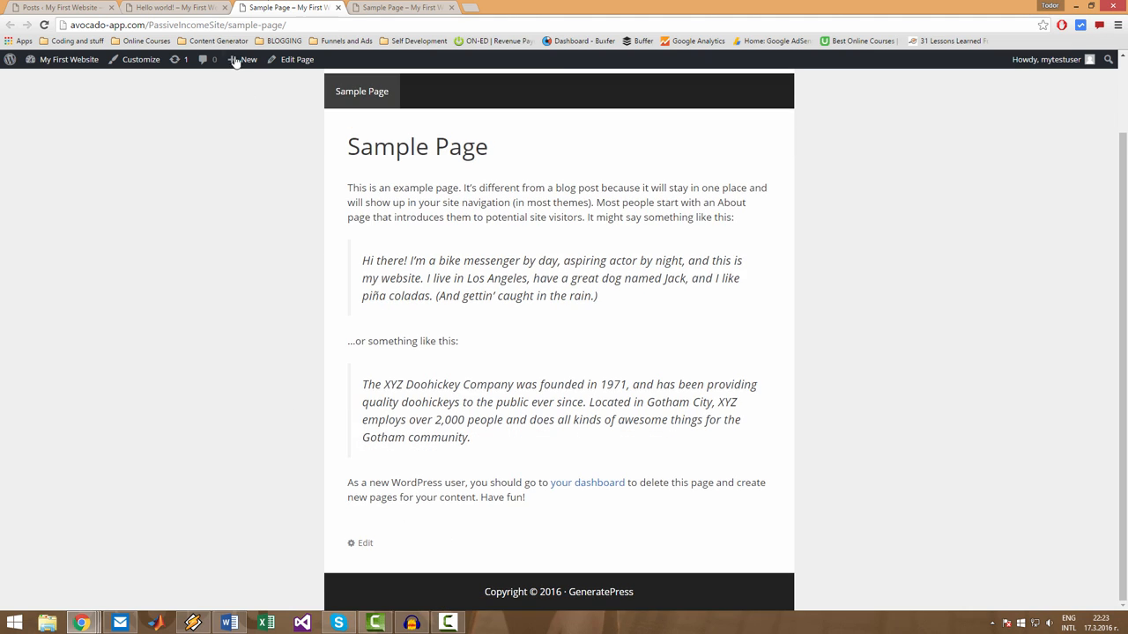
key(ctrl+shift+Tab)
scroll(285, 382, down, 2)
scroll(285, 383, down, 1)
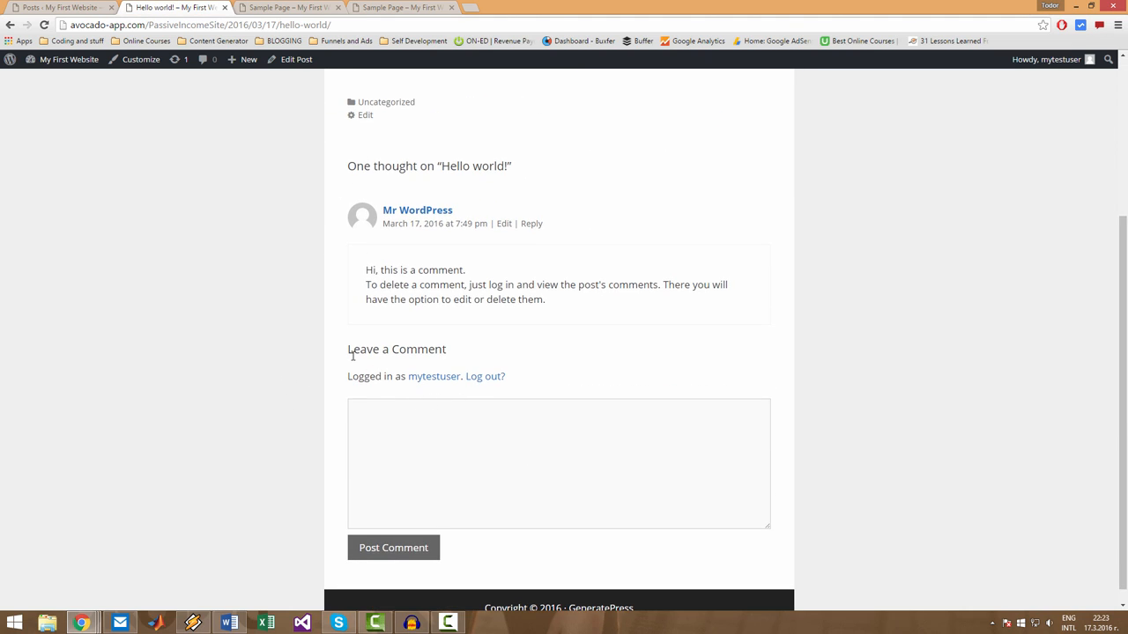
scroll(352, 355, up, 2)
key(ctrl+Tab)
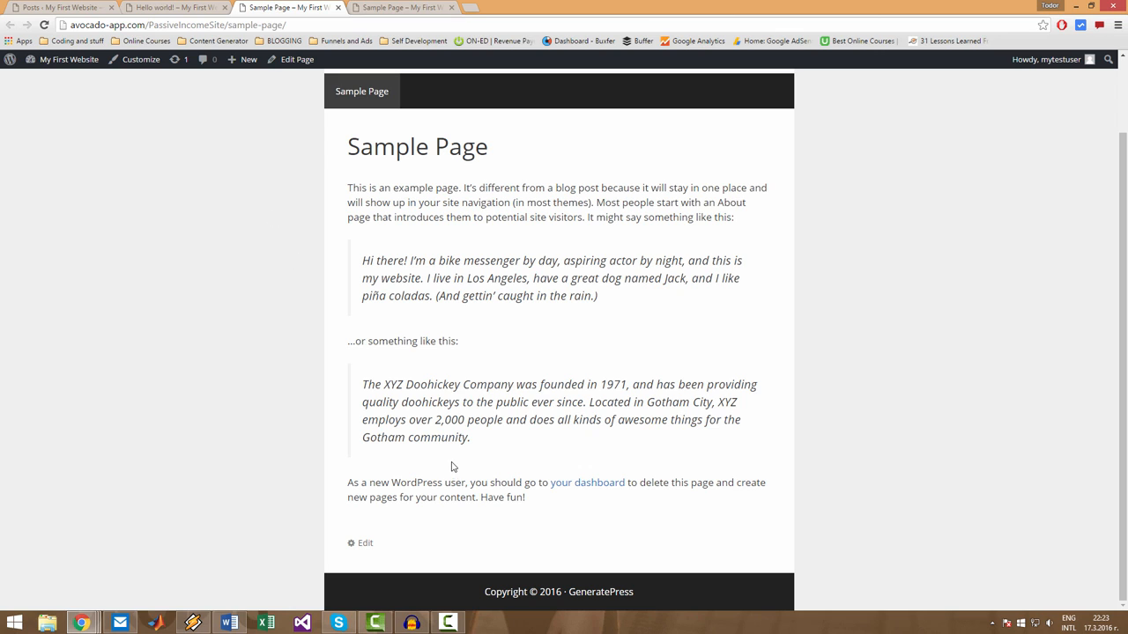
scroll(445, 466, up, 1)
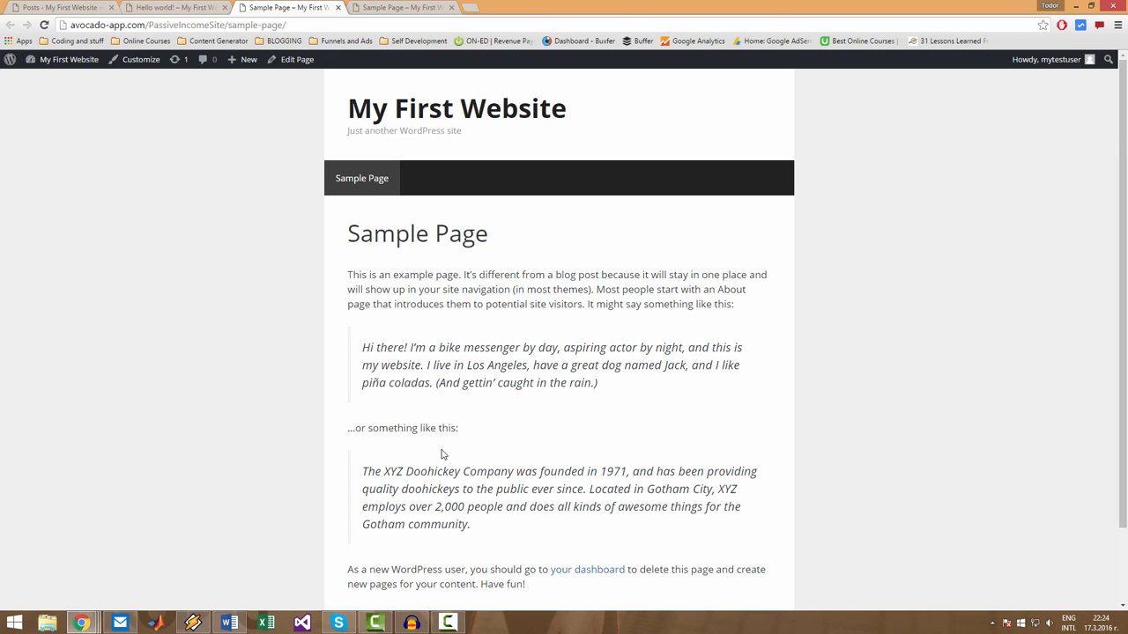
- In the site customizer, set the front page to display a static page and choose Sample Page, checking the preview
click(138, 60)
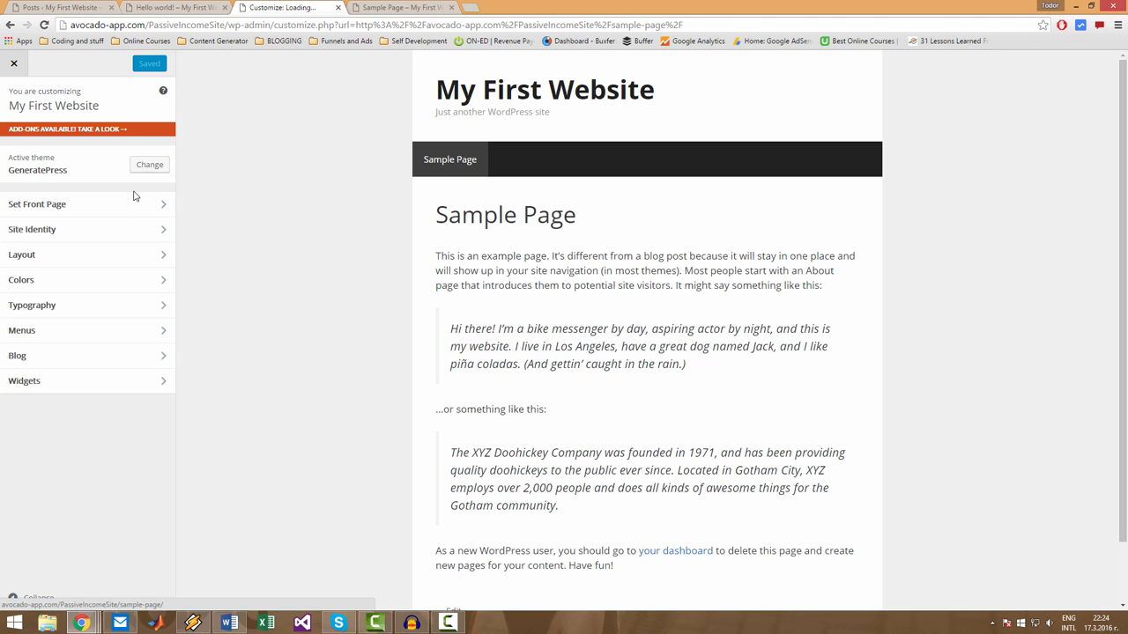
click(133, 204)
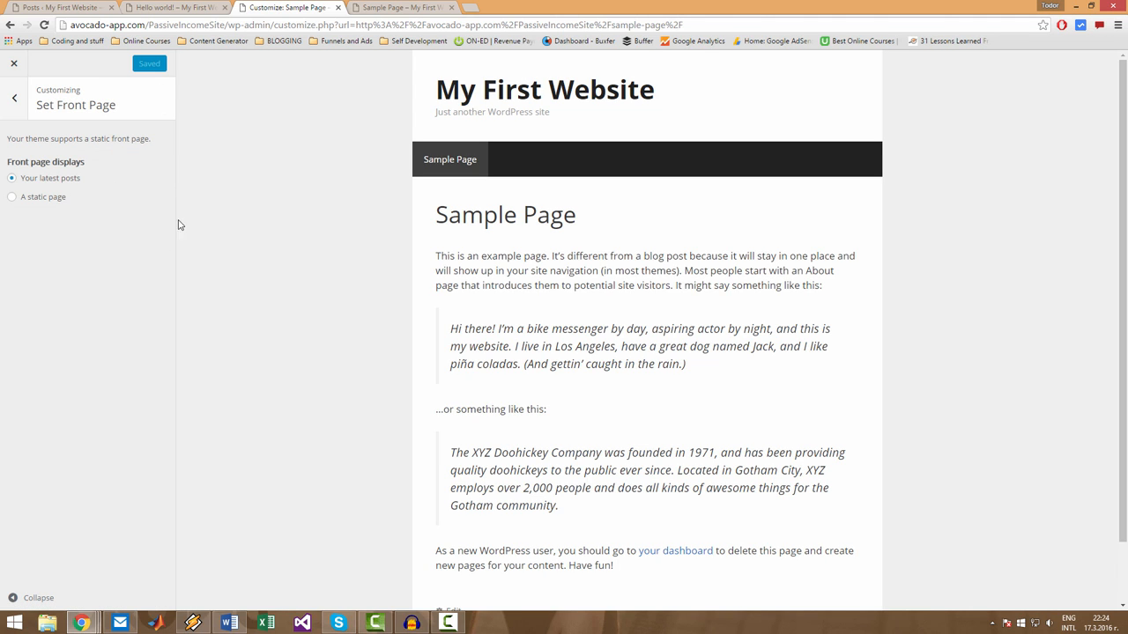
click(517, 91)
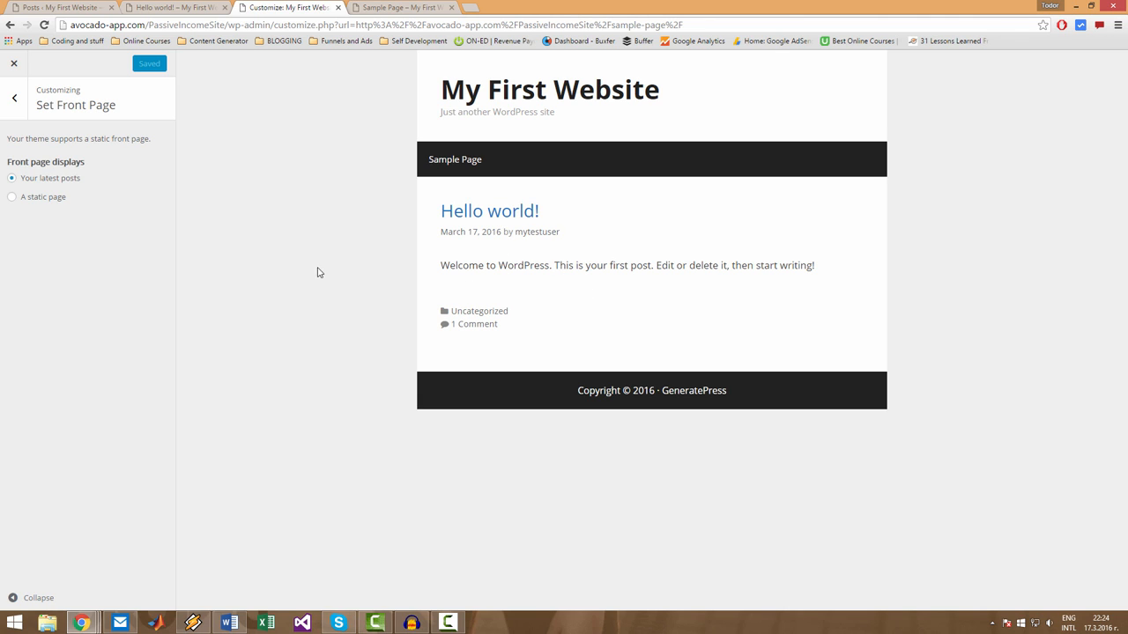
click(35, 201)
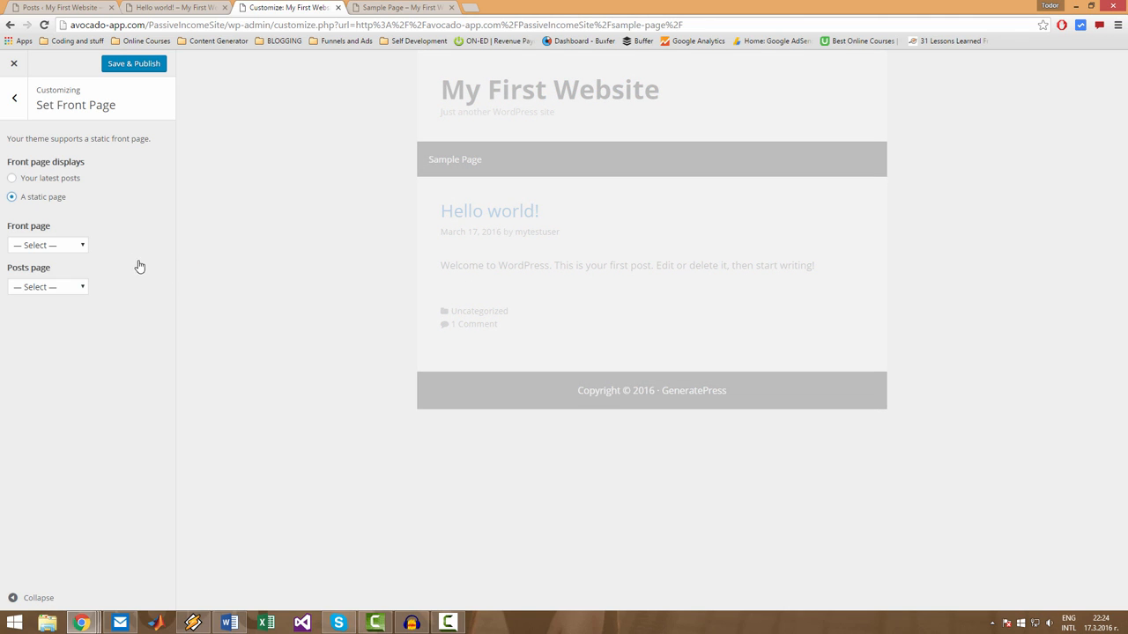
click(67, 244)
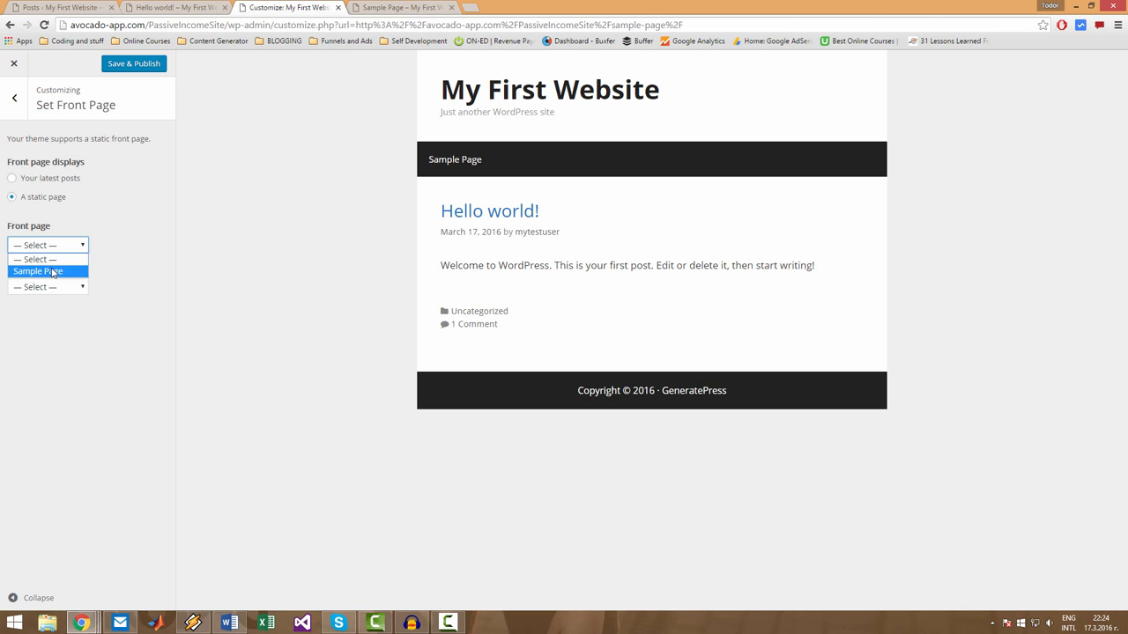
click(52, 271)
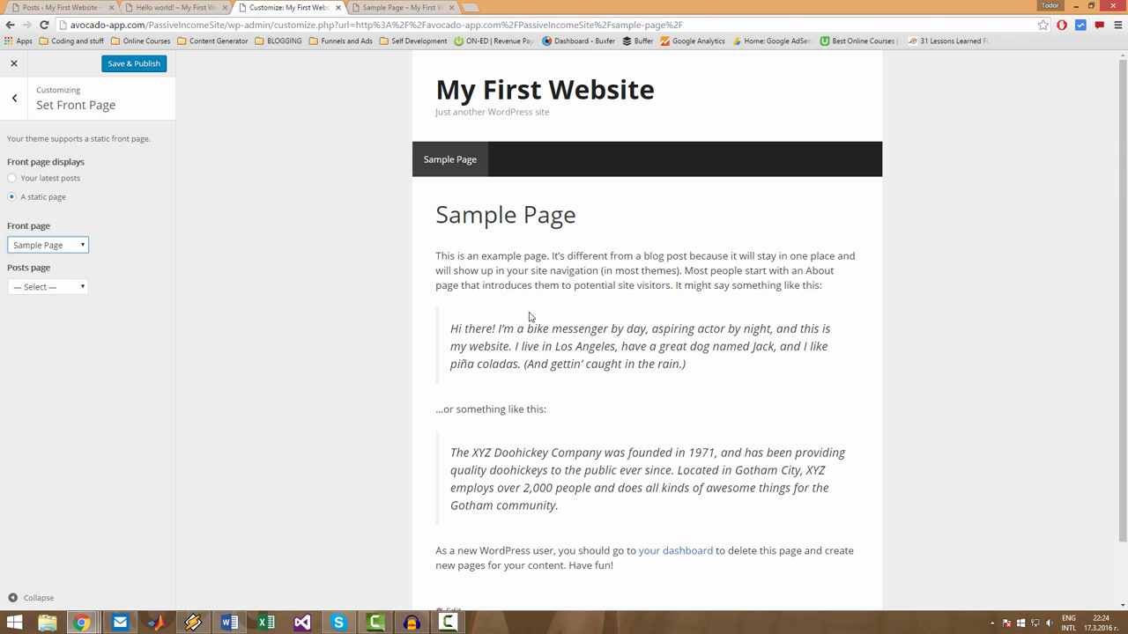
scroll(589, 307, down, 1)
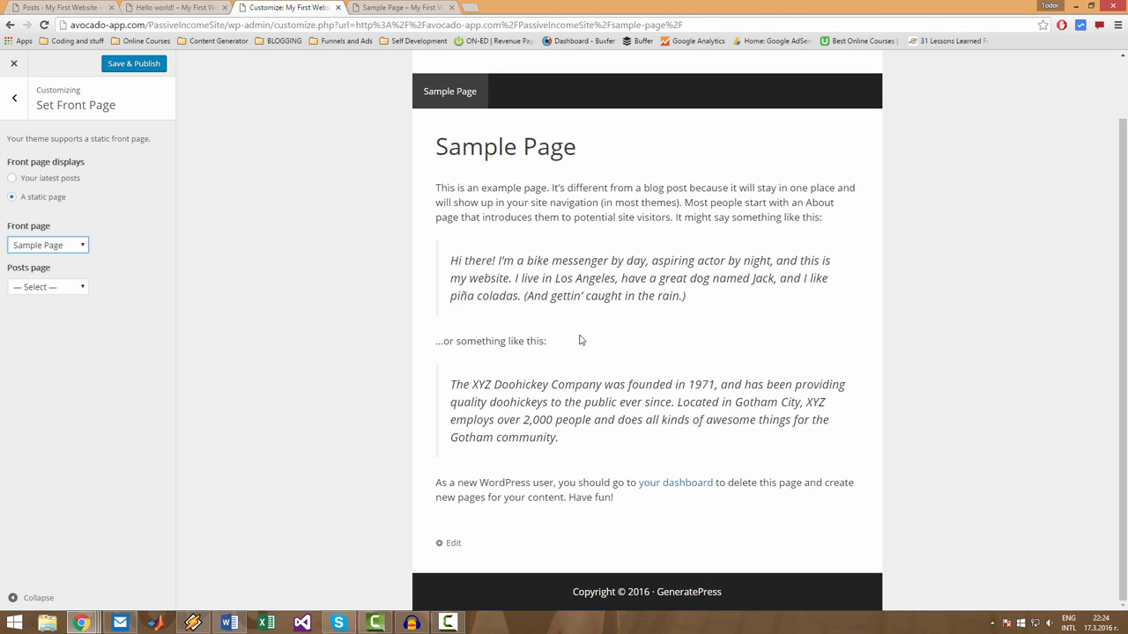
scroll(557, 361, up, 1)
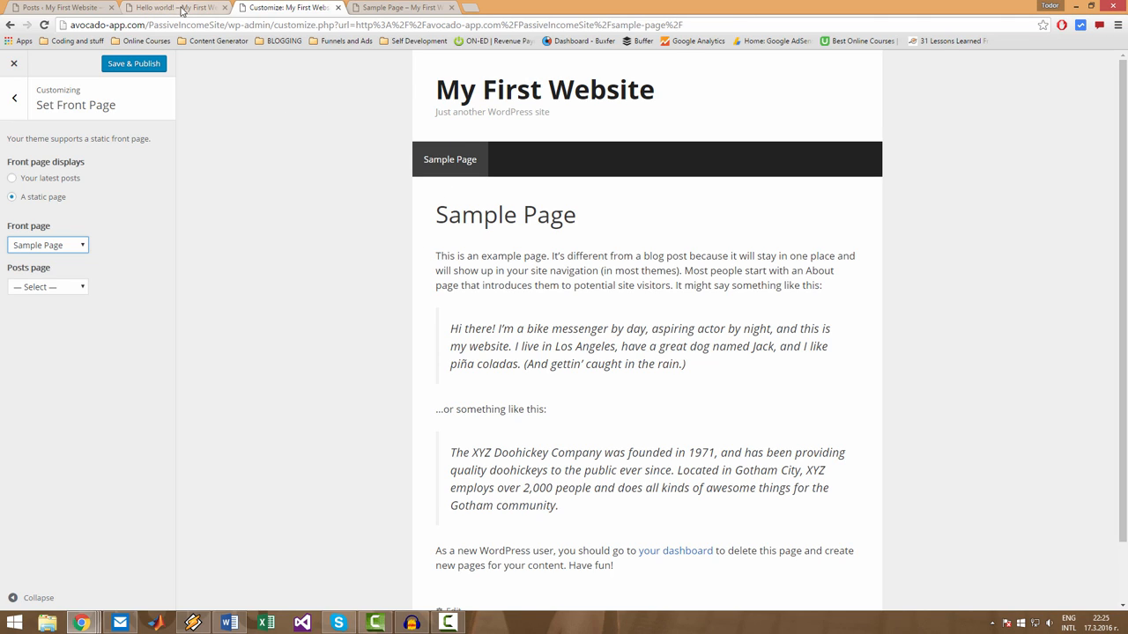
- Create and publish a new post titled "Test post 1", copying its title for reuse
click(95, 8)
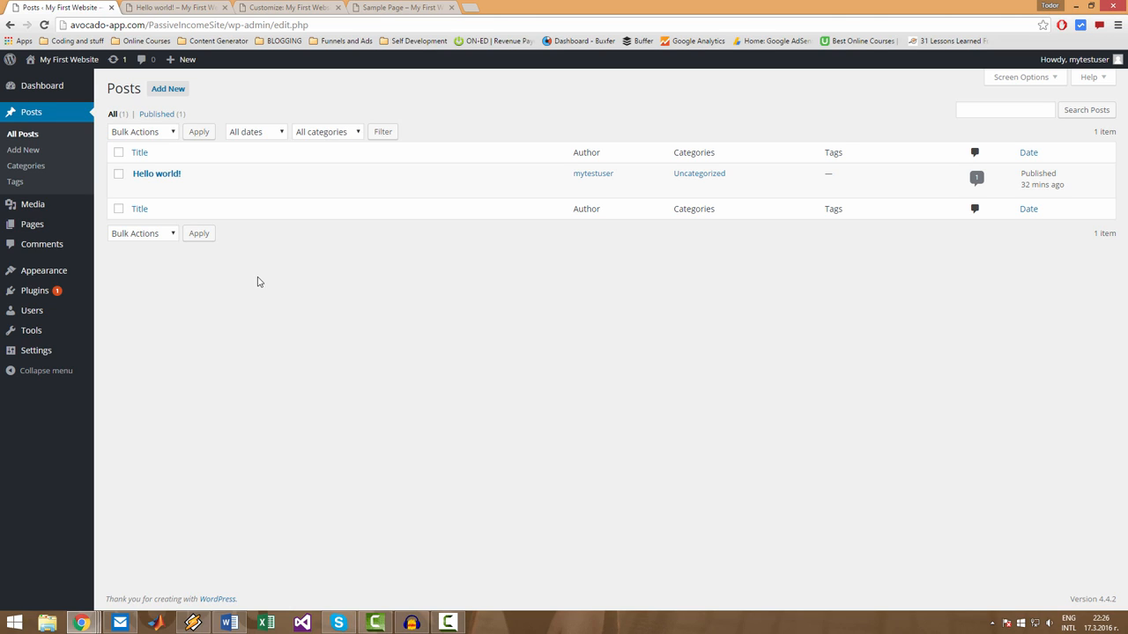
click(173, 98)
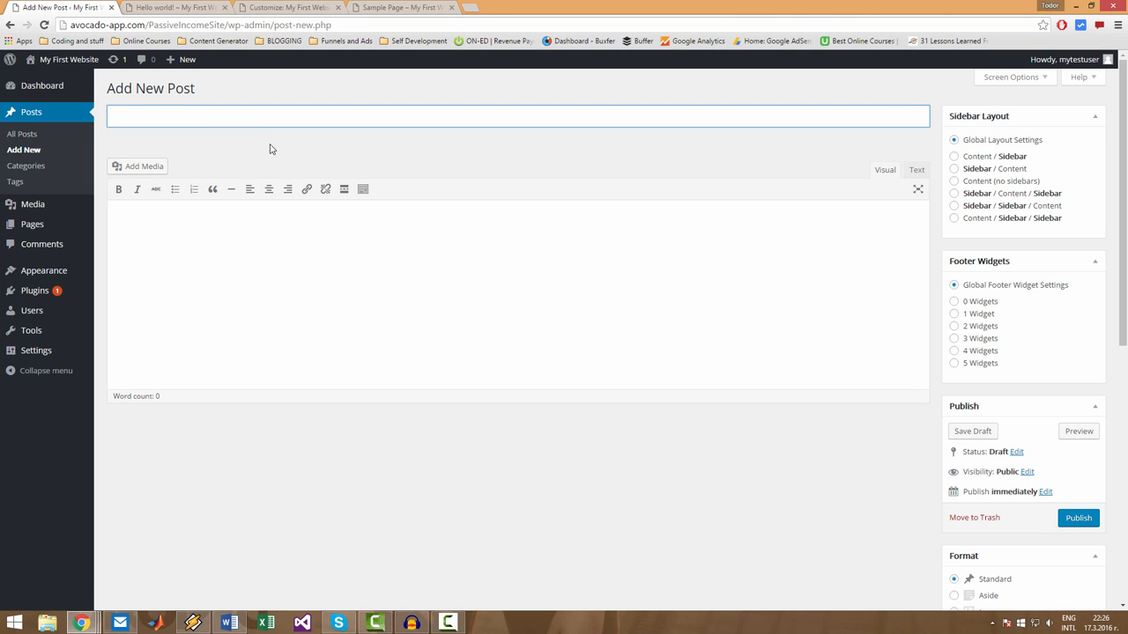
text(Test post 1)
key(ctrl+a)
key(ctrl+c)
click(1078, 518)
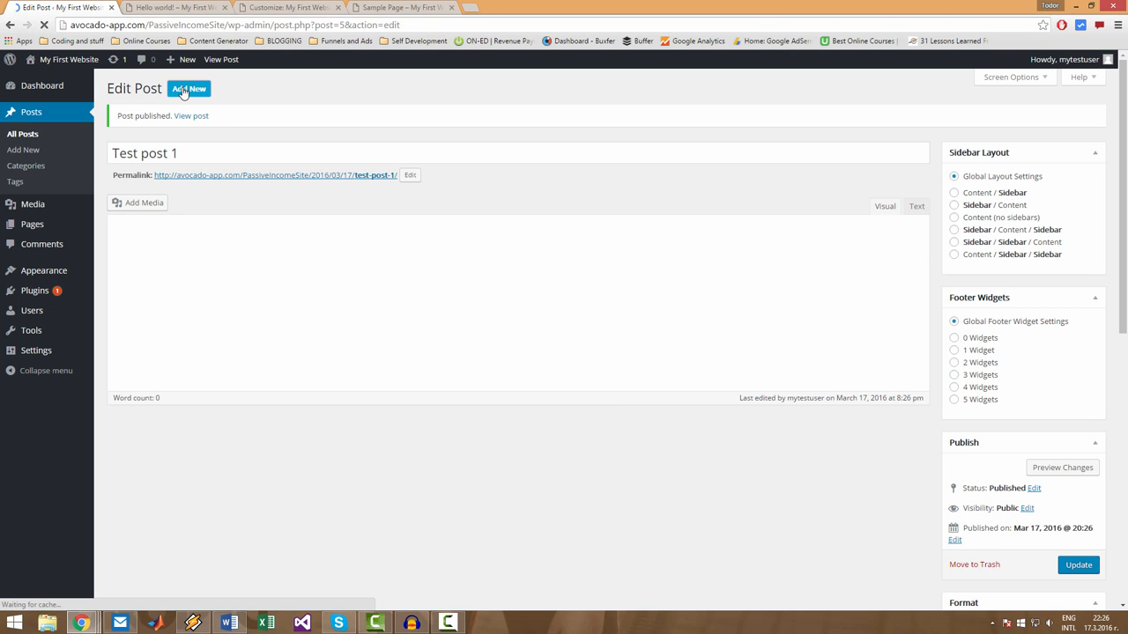
- Create and publish another post titled "Test post2", reusing the copied title
click(186, 87)
key(ctrl+v)
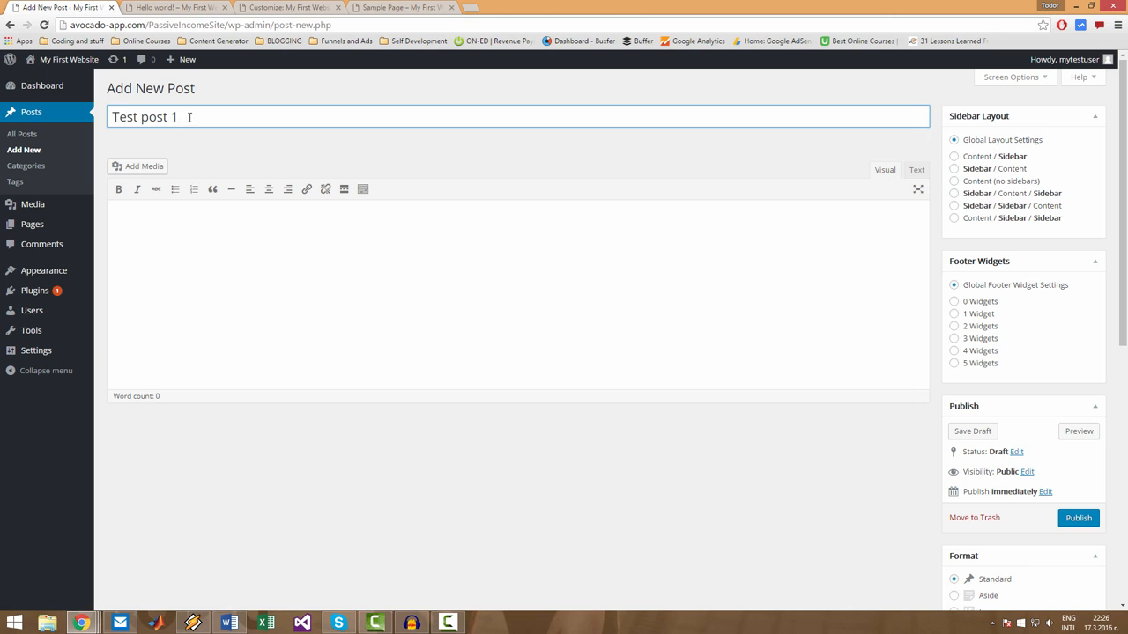
drag(188, 116, 168, 117)
text(2)
click(1095, 523)
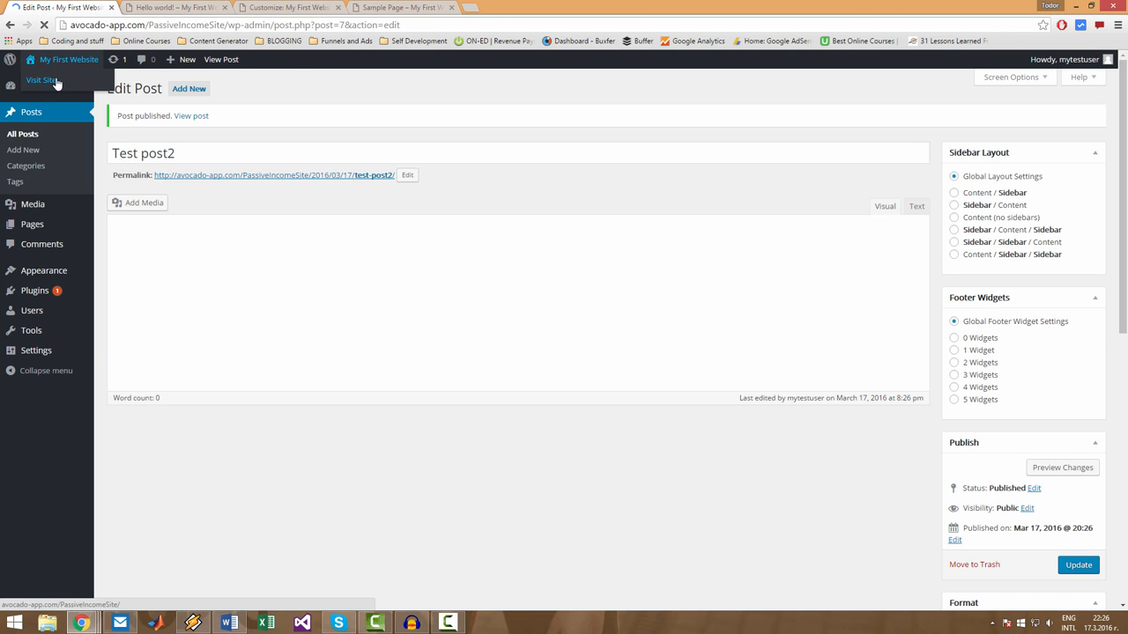
- Visit the site to examine its list of posts, and open the Uncategorized category archive to review its posts
click(55, 81)
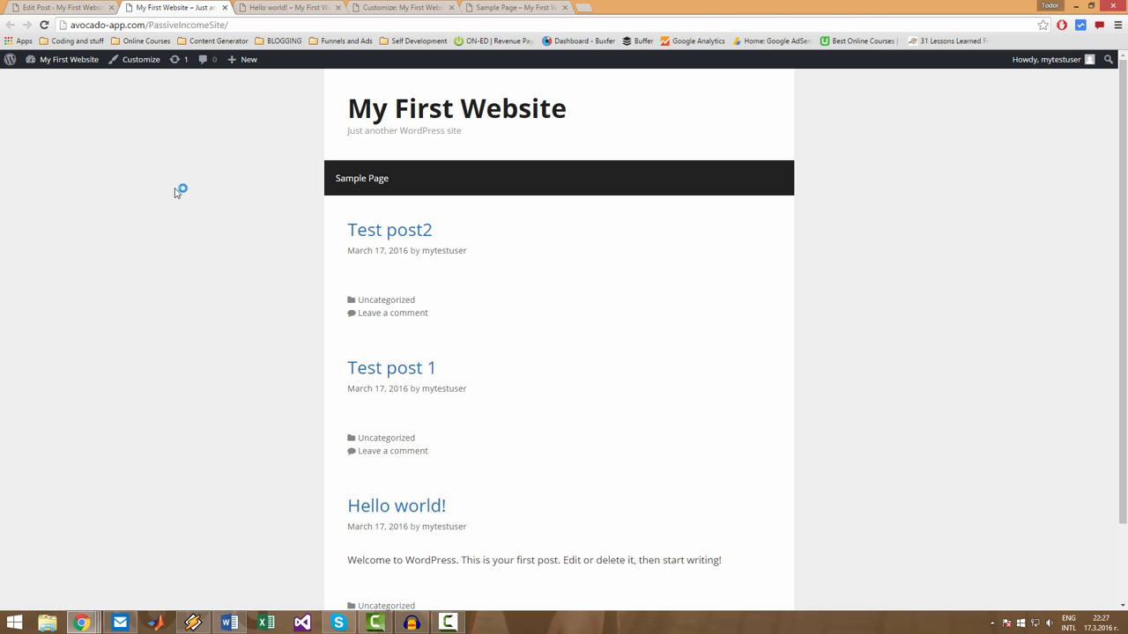
scroll(177, 204, down, 1)
scroll(220, 255, up, 1)
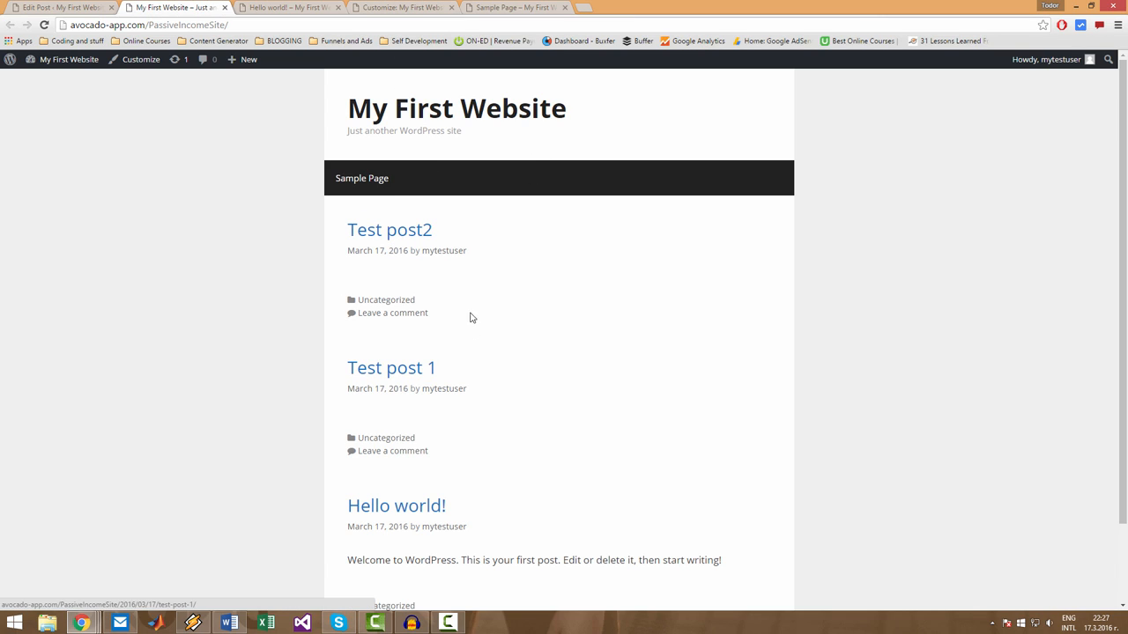
scroll(238, 406, down, 2)
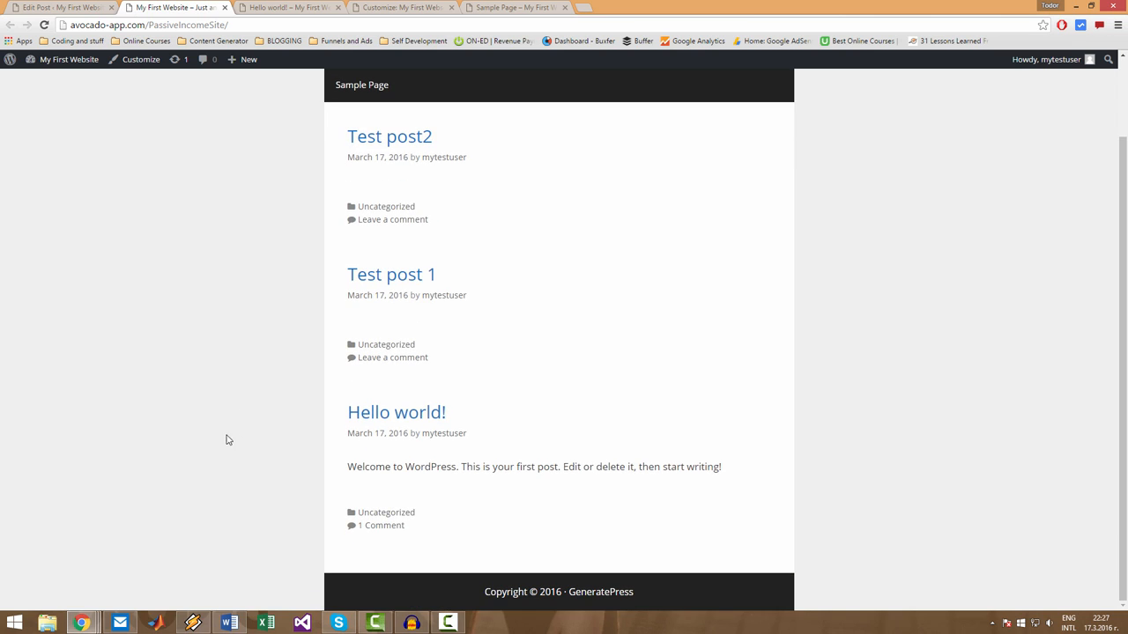
scroll(334, 387, up, 2)
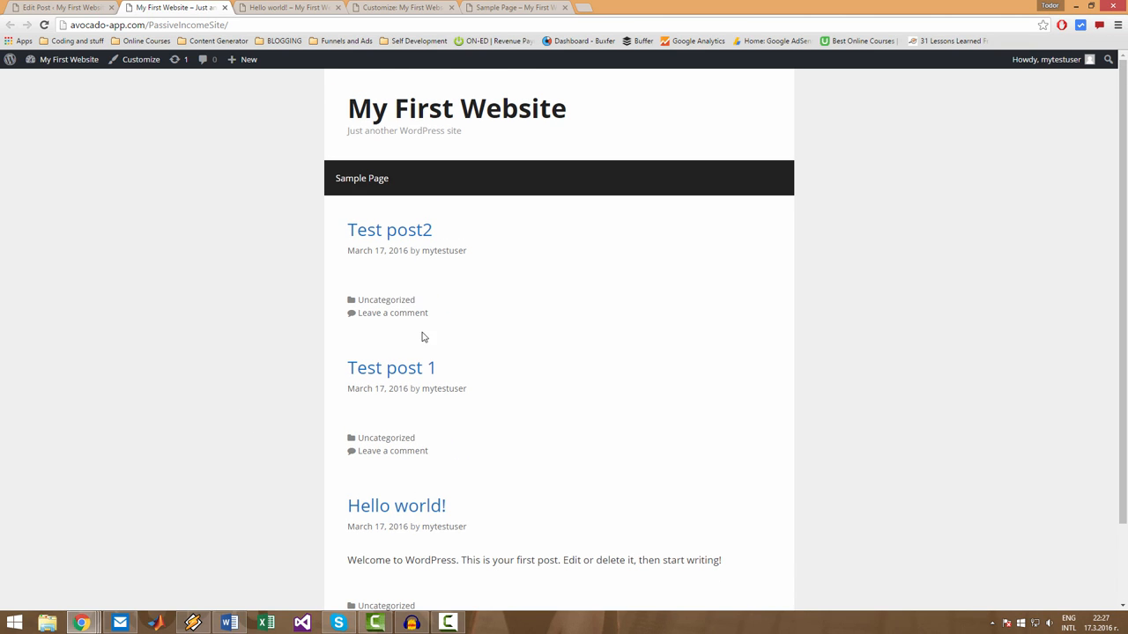
click(388, 300)
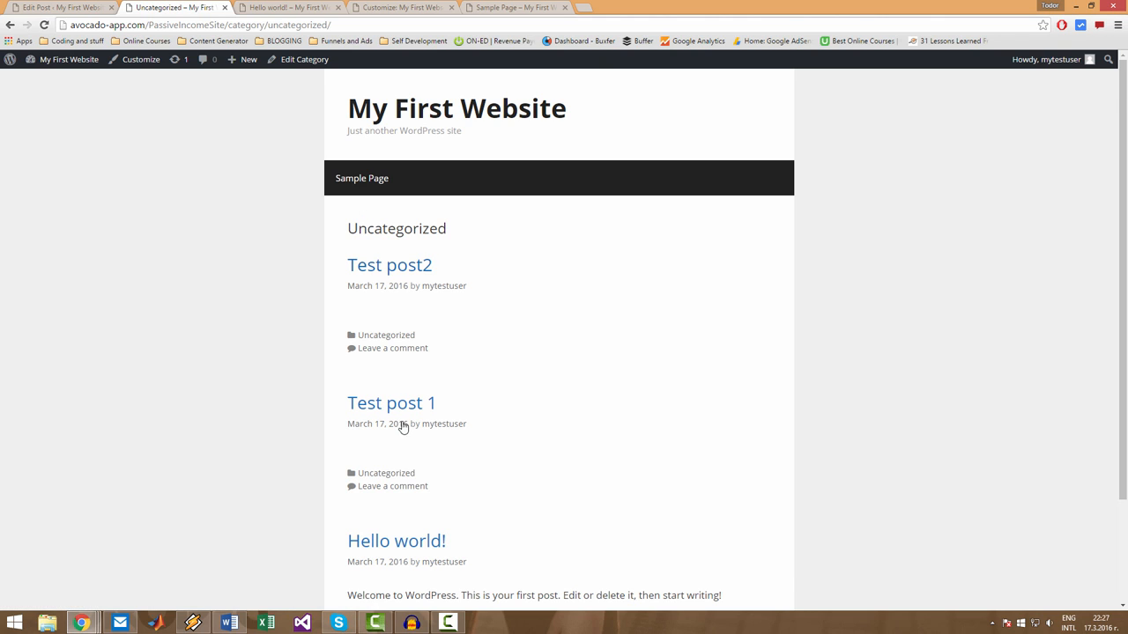
scroll(401, 426, down, 3)
scroll(402, 305, up, 3)
- Open the Uncategorized post category for editing and change its name to "Test posts"
click(62, 7)
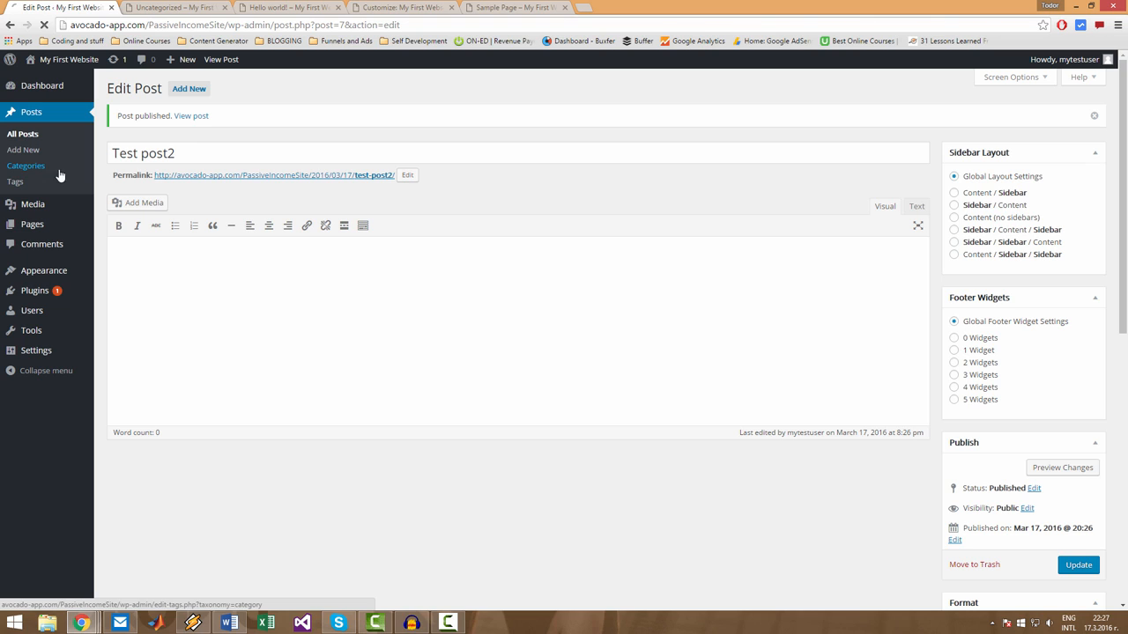
click(60, 174)
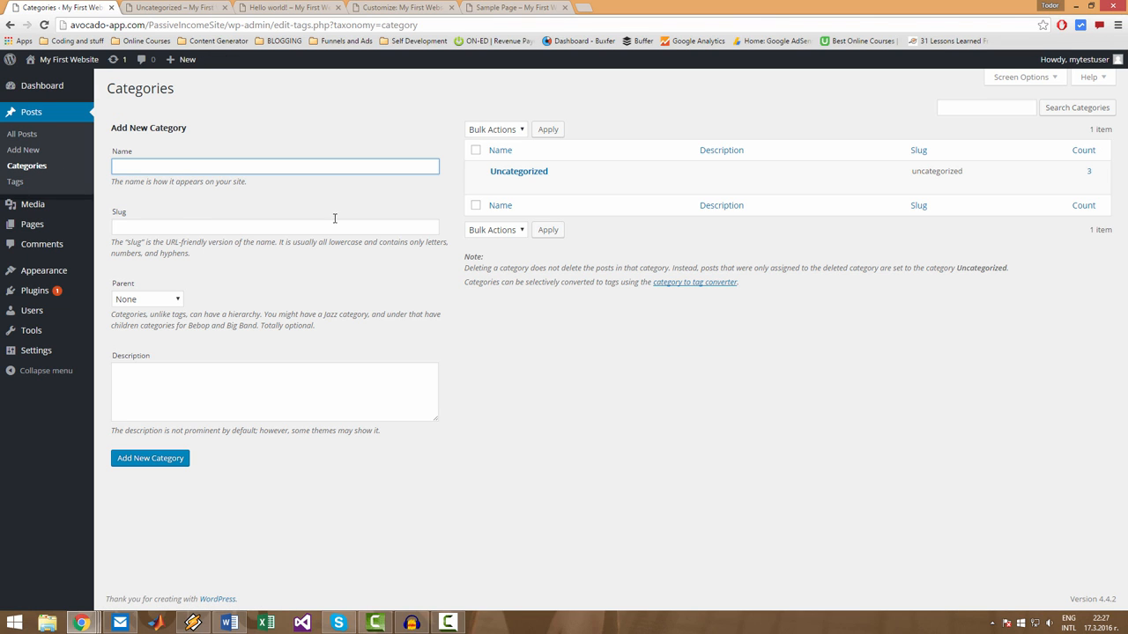
click(497, 187)
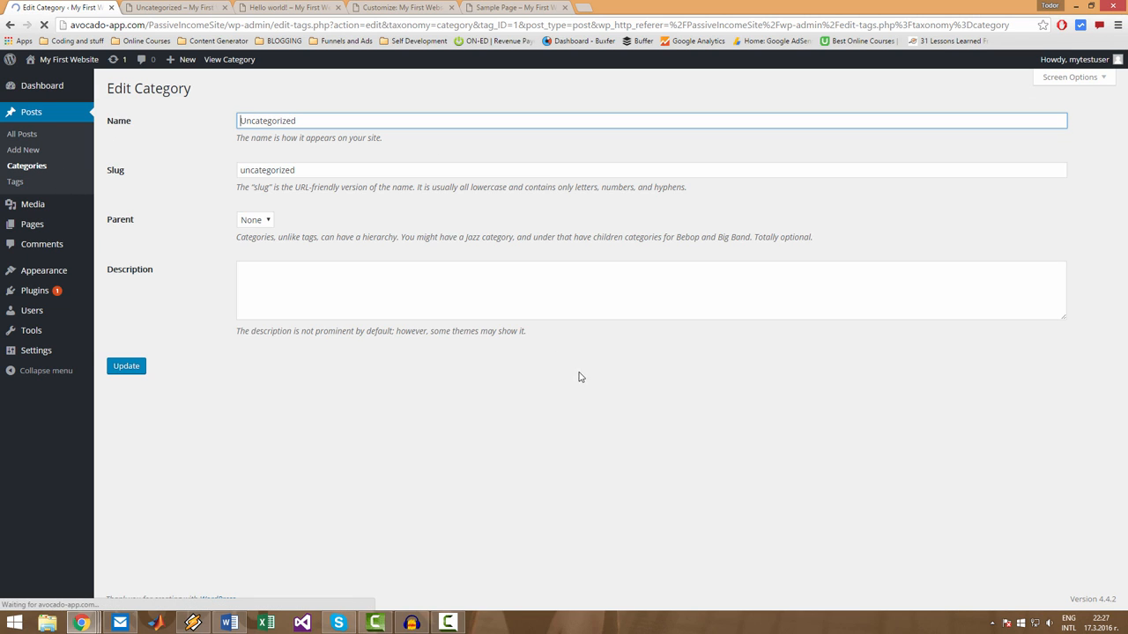
drag(238, 120, 301, 125)
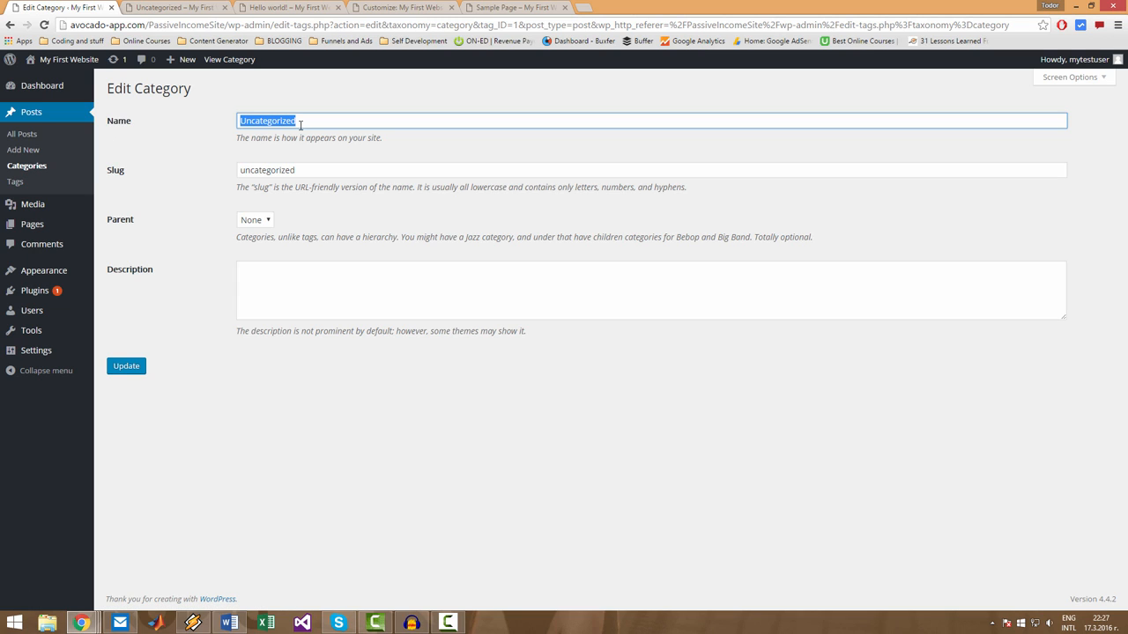
text(Test posts)
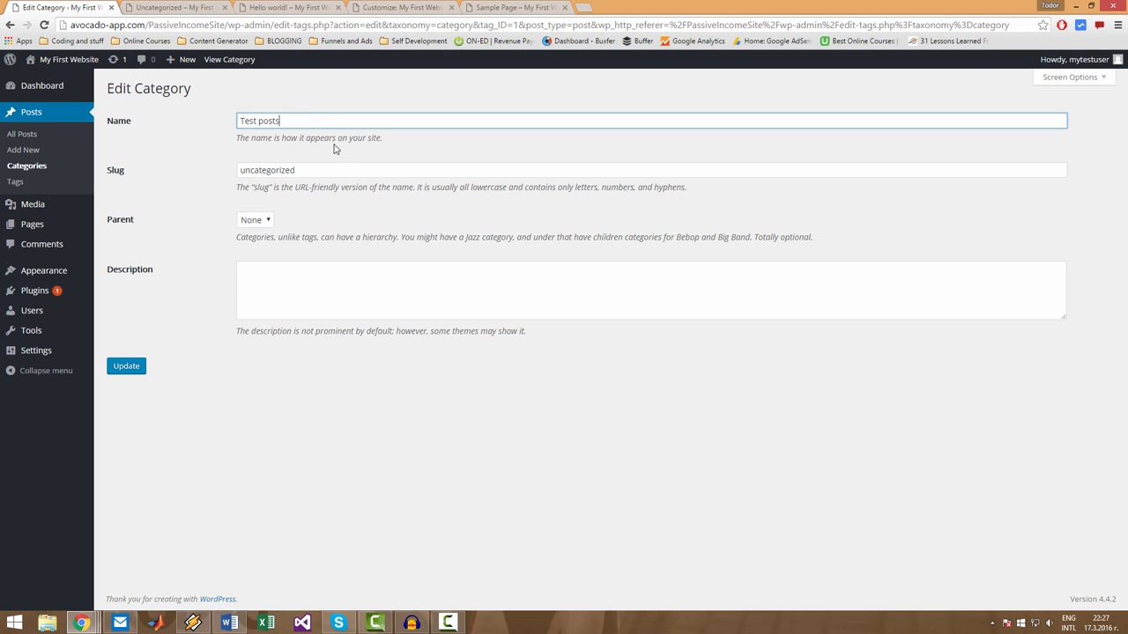
- Check where the category's slug appears in its archive address, then set the slug to "test-posts" and update the category
click(330, 167)
double_click(279, 170)
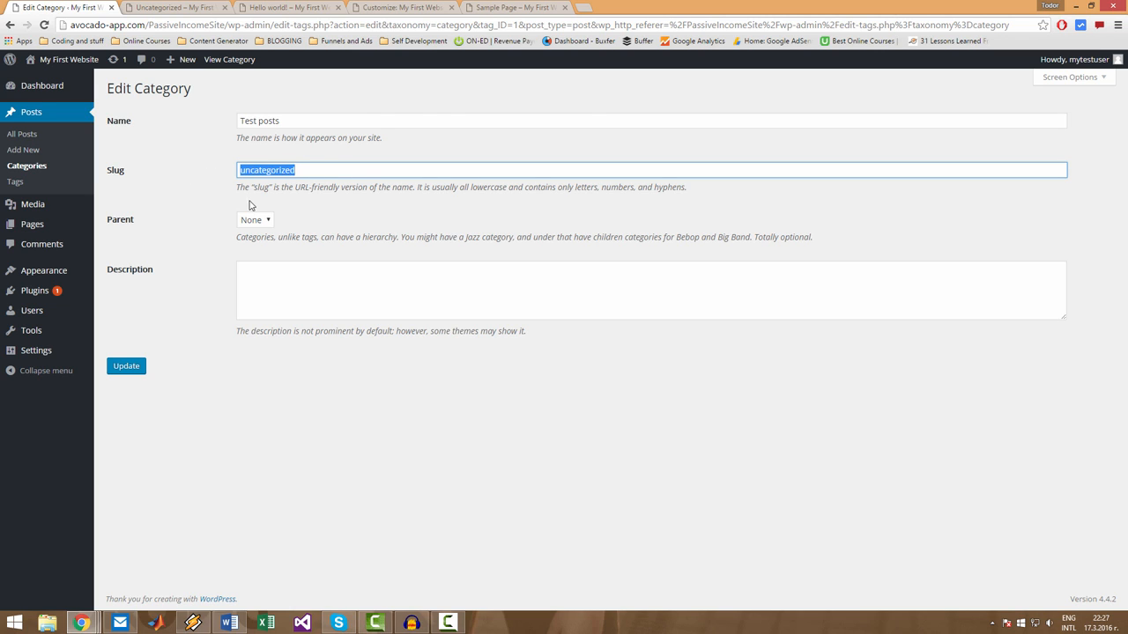
click(210, 9)
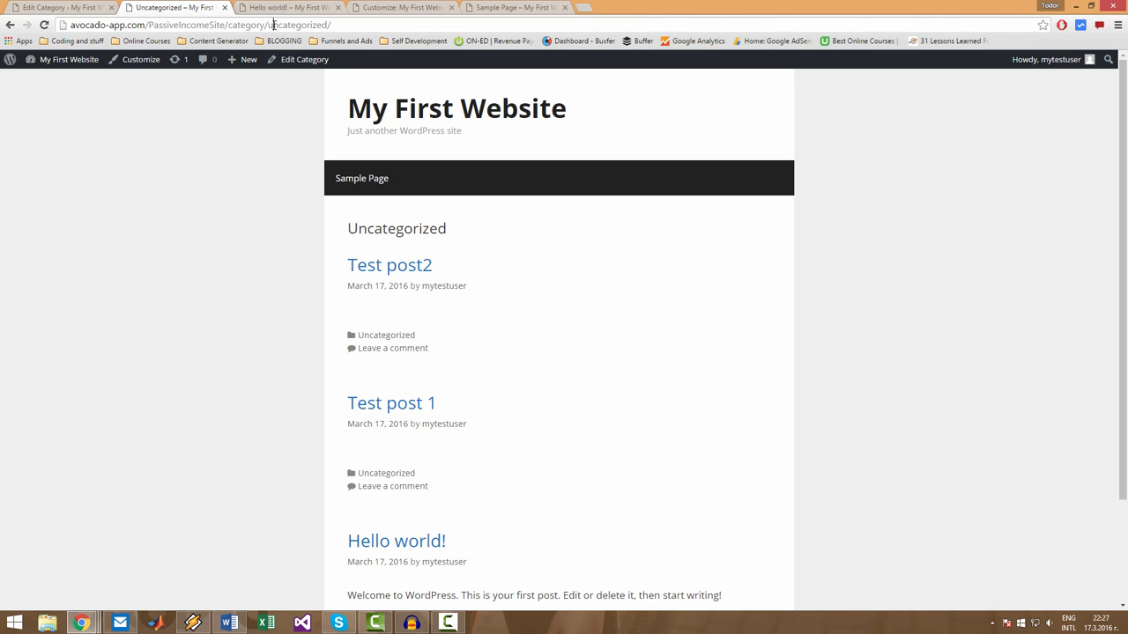
drag(267, 26, 326, 26)
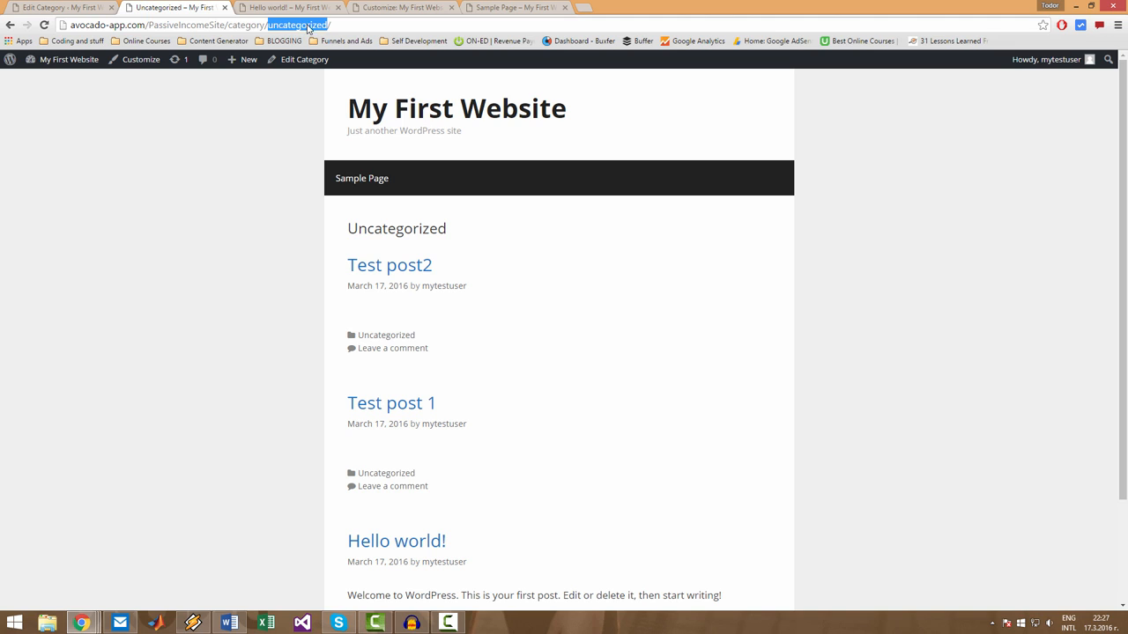
click(58, 7)
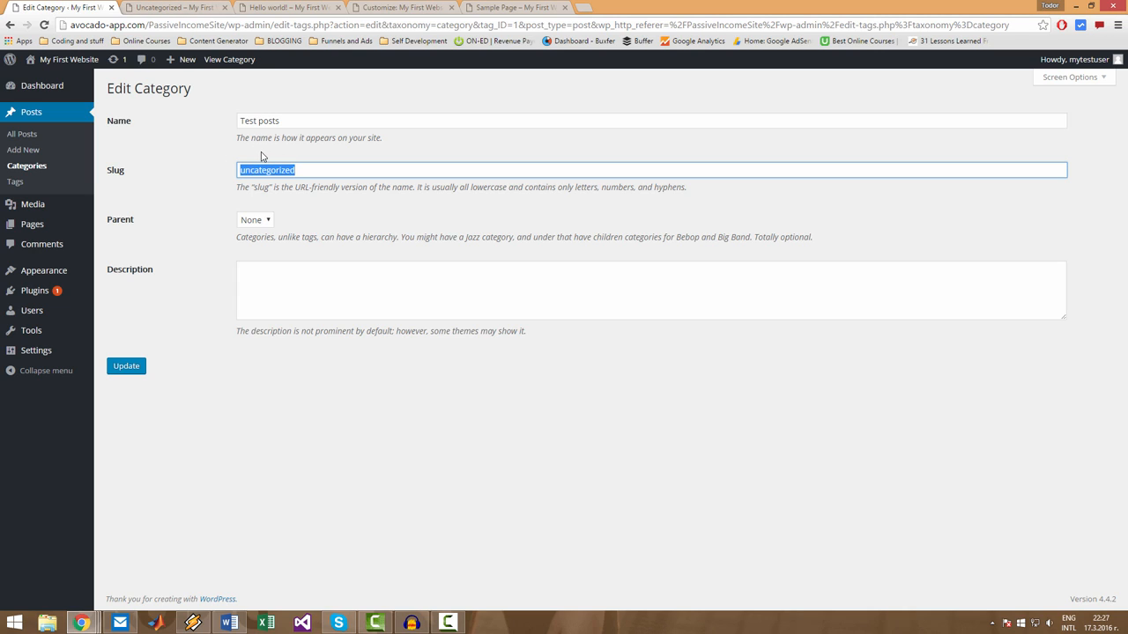
text(test-posts)
click(127, 368)
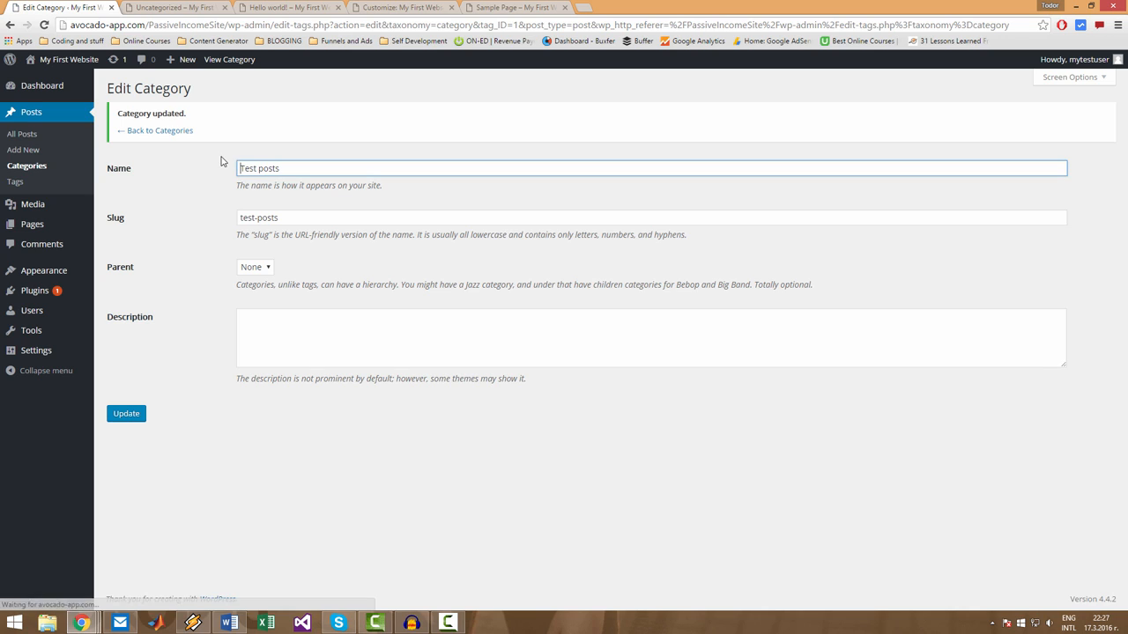
- Reload the old Uncategorized archive address, then go to the site's home page and open the Test posts category archive to review its posts
click(176, 7)
click(44, 25)
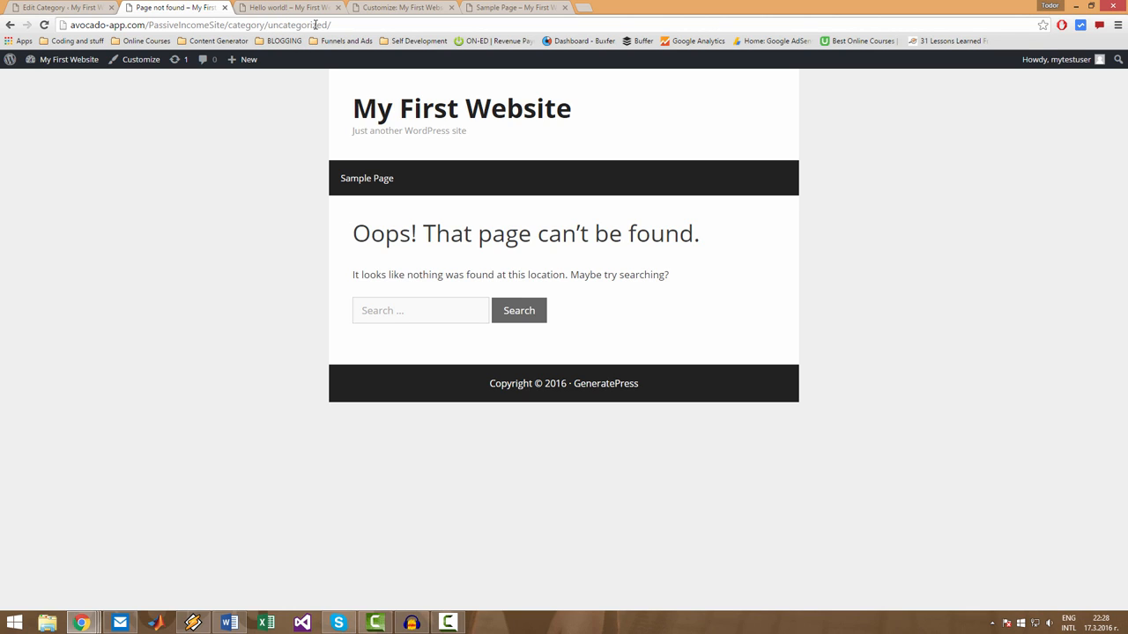
click(391, 111)
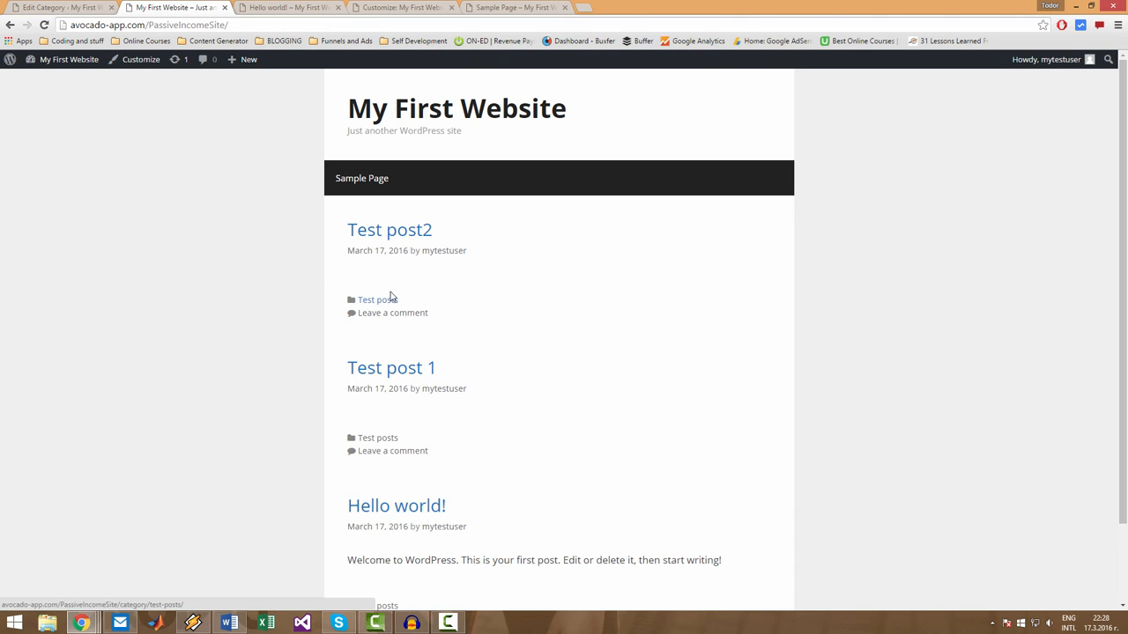
click(374, 303)
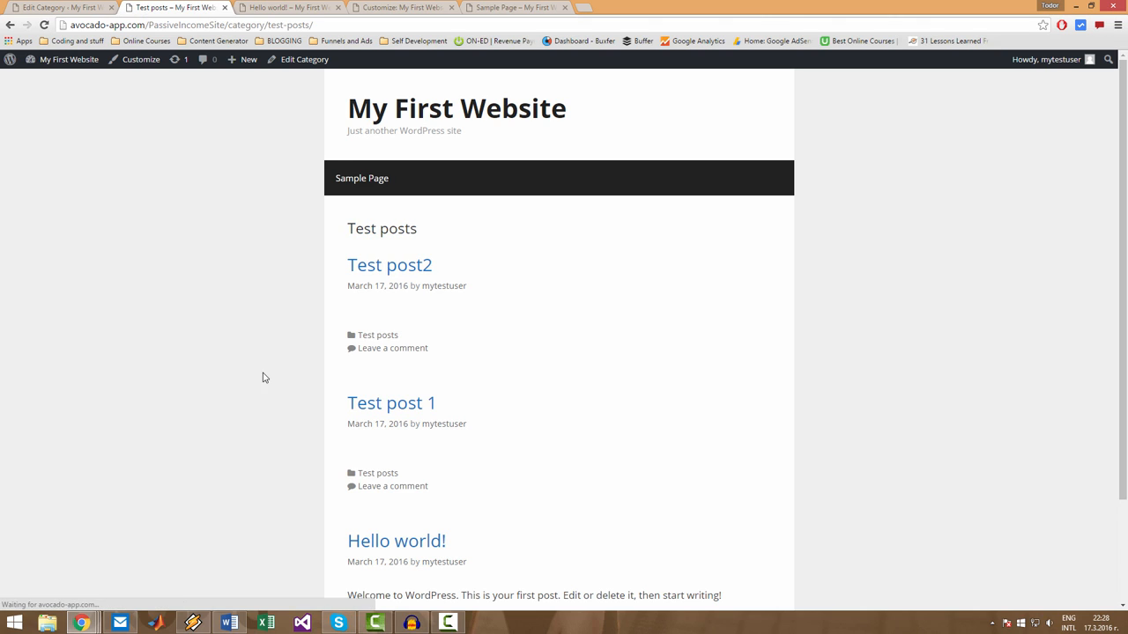
triple_click(318, 225)
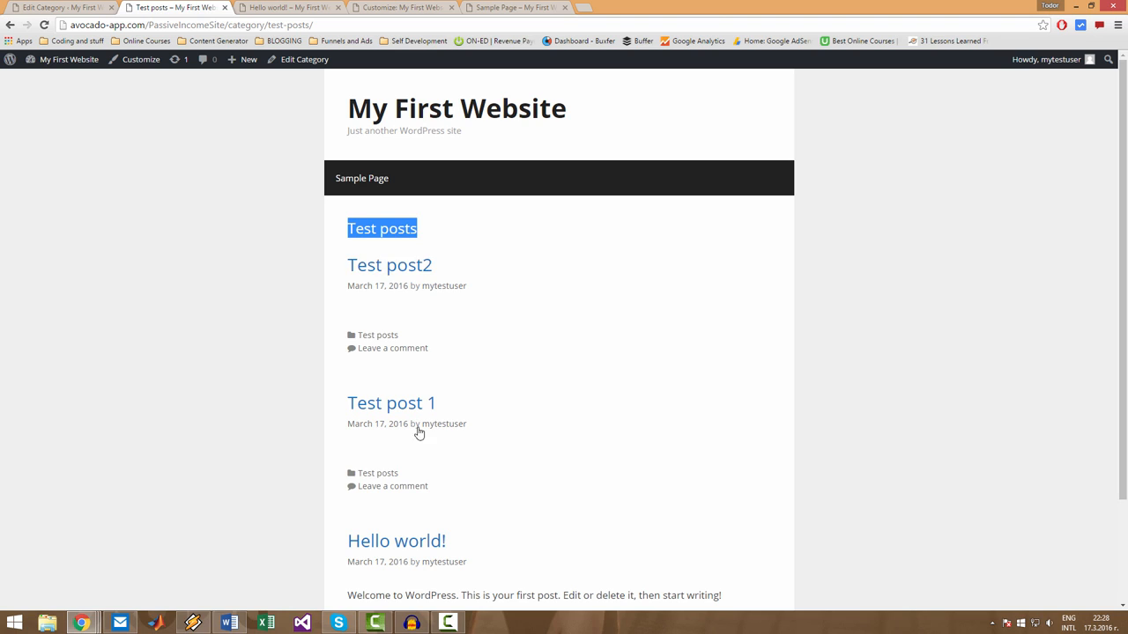
scroll(393, 388, down, 1)
- Return from the site to the admin dashboard
click(41, 111)
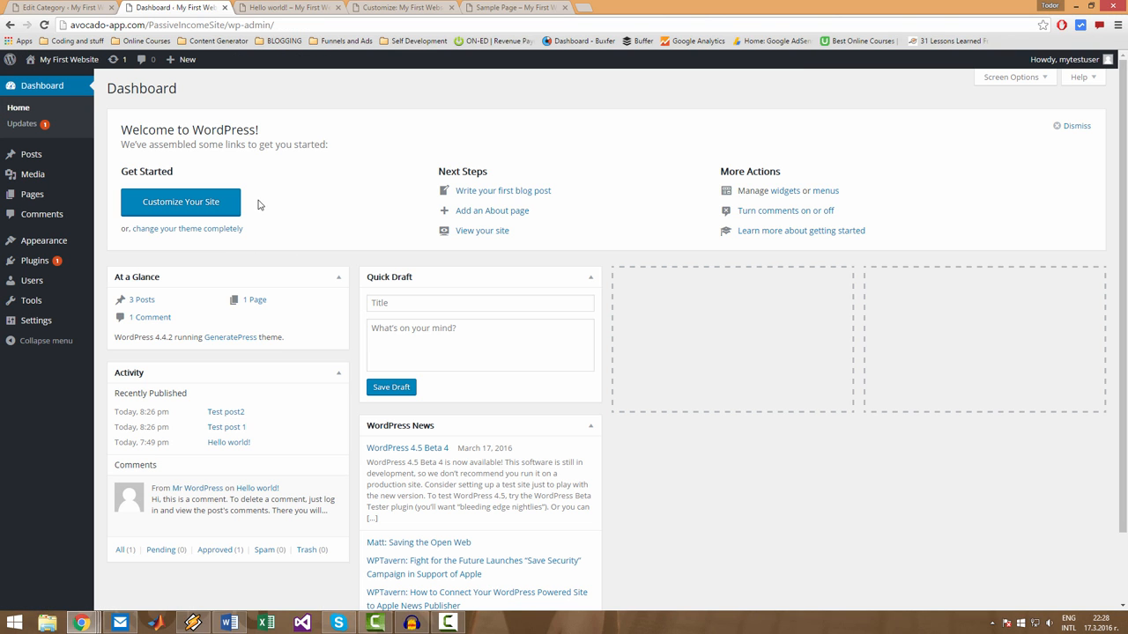